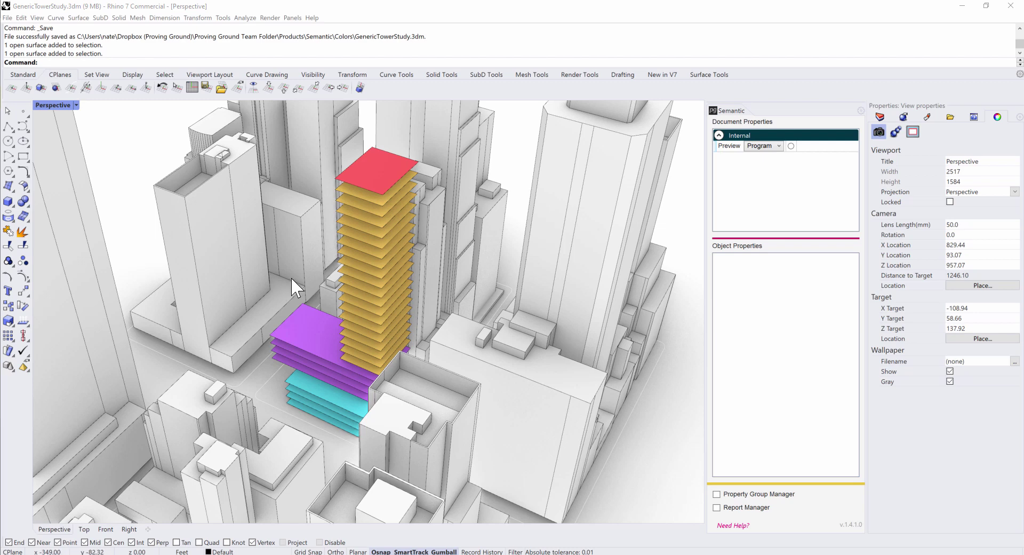
# - Orbit the Perspective view to see the colour-coded tower from a new angle
pyautogui.moveTo(326, 262); pyautogui.dragTo(325, 267, button='right')
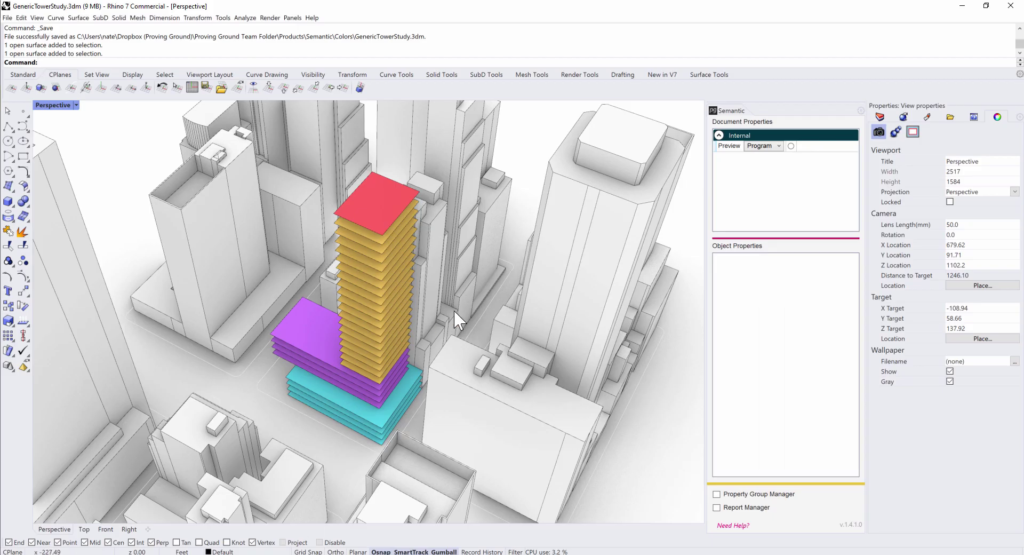
pyautogui.moveTo(453, 309); pyautogui.dragTo(371, 319, button='right')
# - Keep a gold floor's Program as Hotel and bring up the Semantic Reports window
pyautogui.click(369, 307)
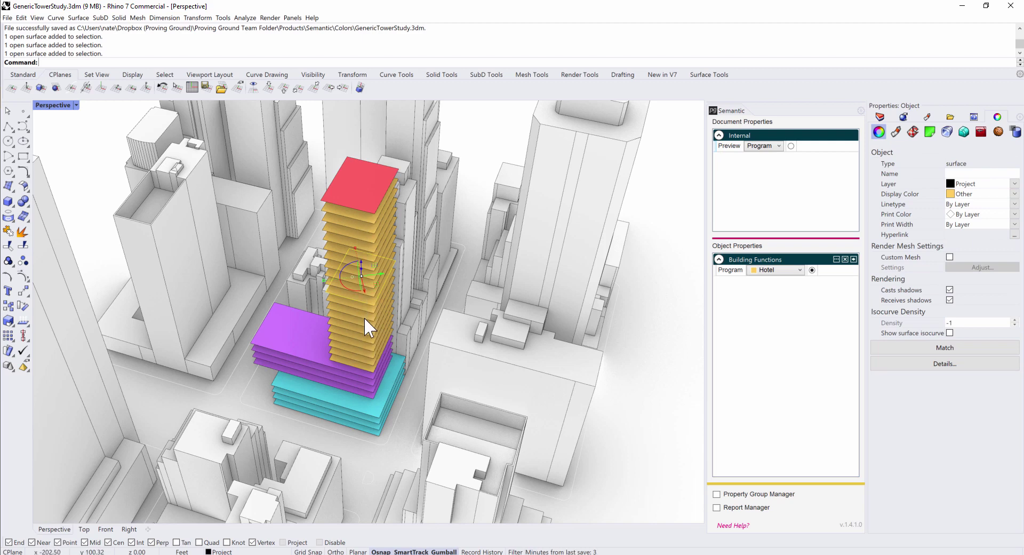
pyautogui.click(771, 272)
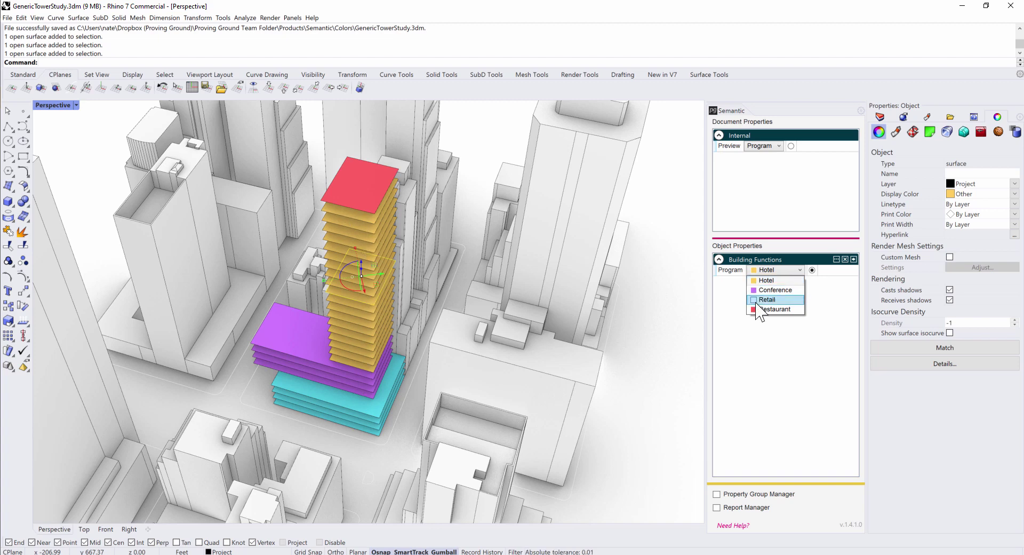
pyautogui.click(506, 145)
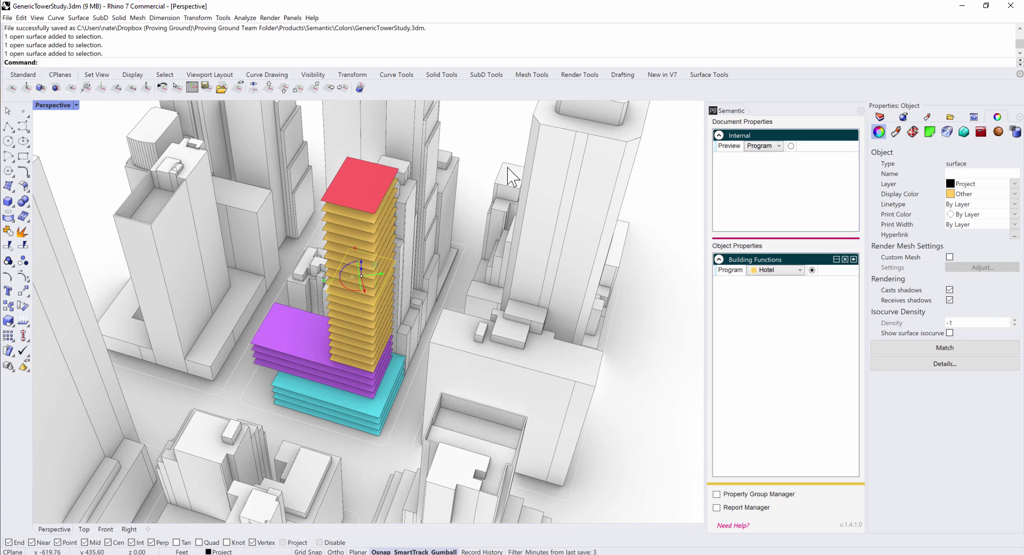
pyautogui.click(717, 508)
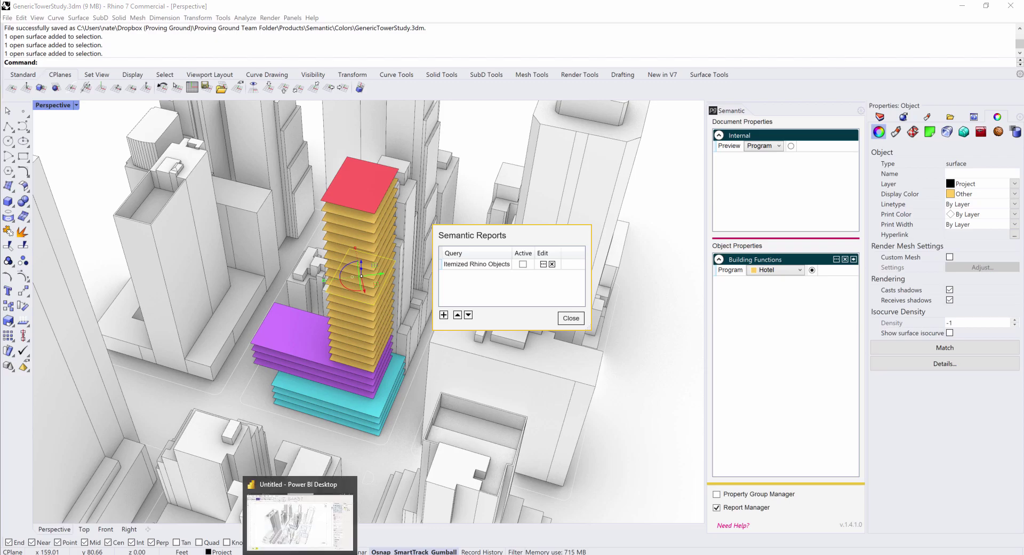
# - In Power BI, put Program in the 3D visual's Category well and orbit the tower
pyautogui.click(299, 554)
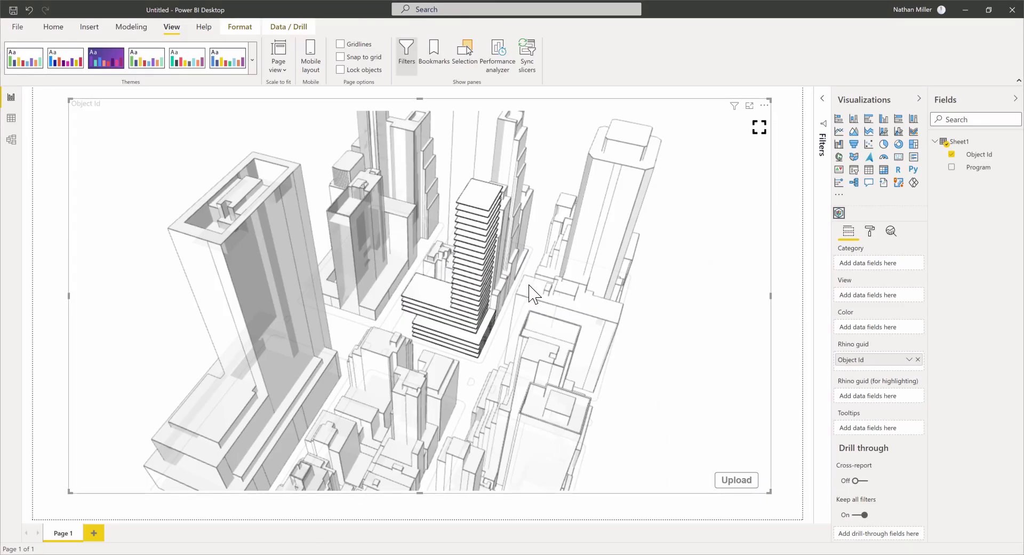
pyautogui.moveTo(530, 294); pyautogui.dragTo(522, 151)
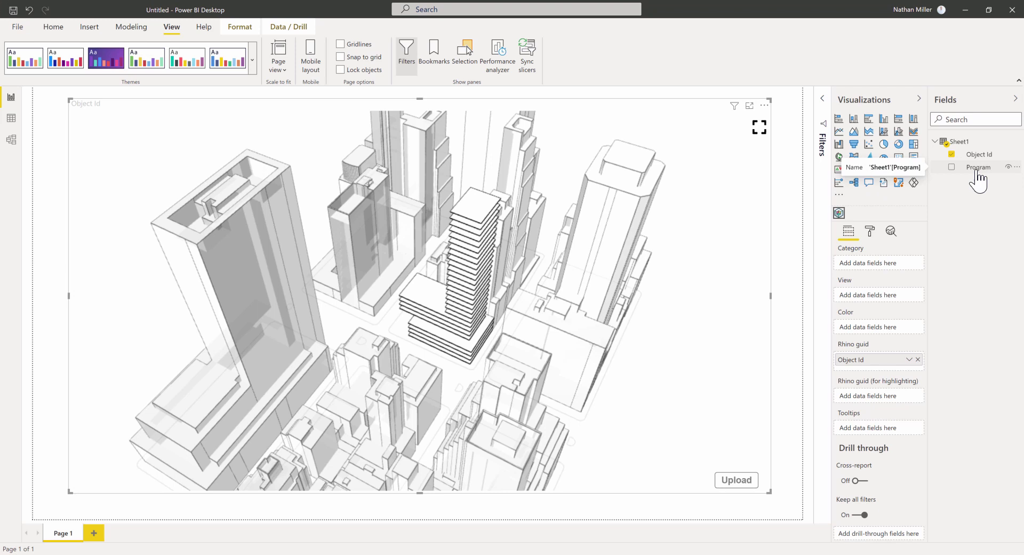
pyautogui.moveTo(978, 169); pyautogui.dragTo(873, 271)
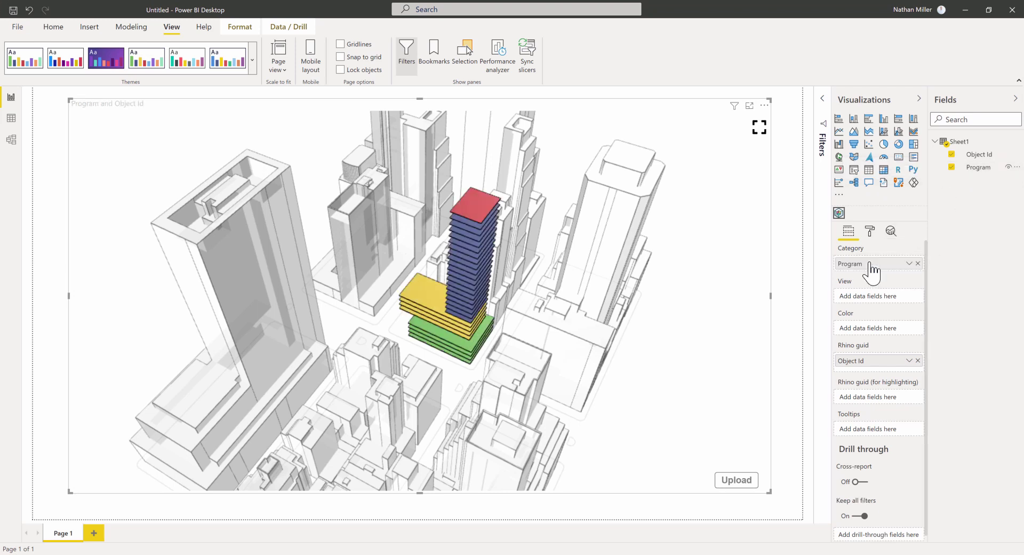
pyautogui.moveTo(479, 268); pyautogui.dragTo(489, 285)
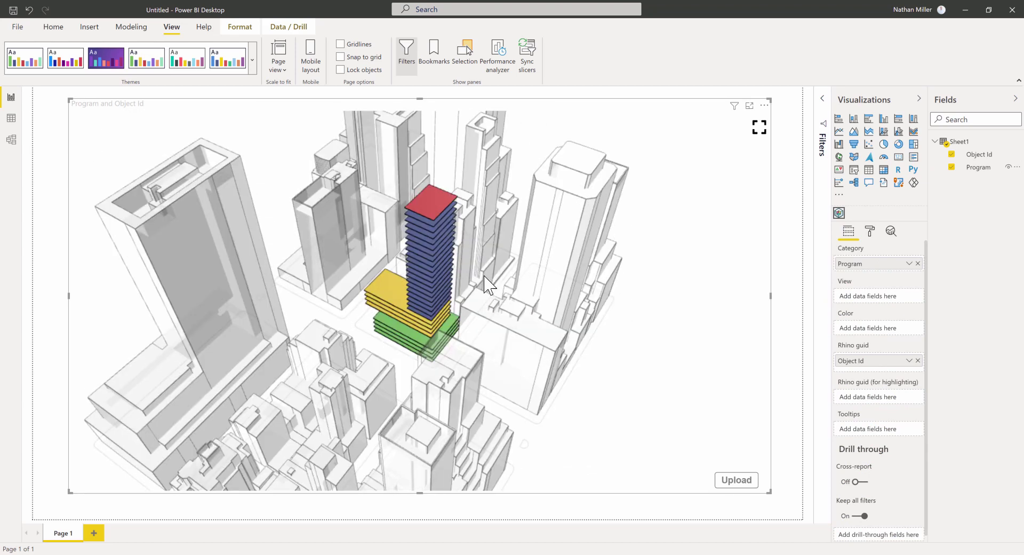
pyautogui.scroll(2, 425, 229)
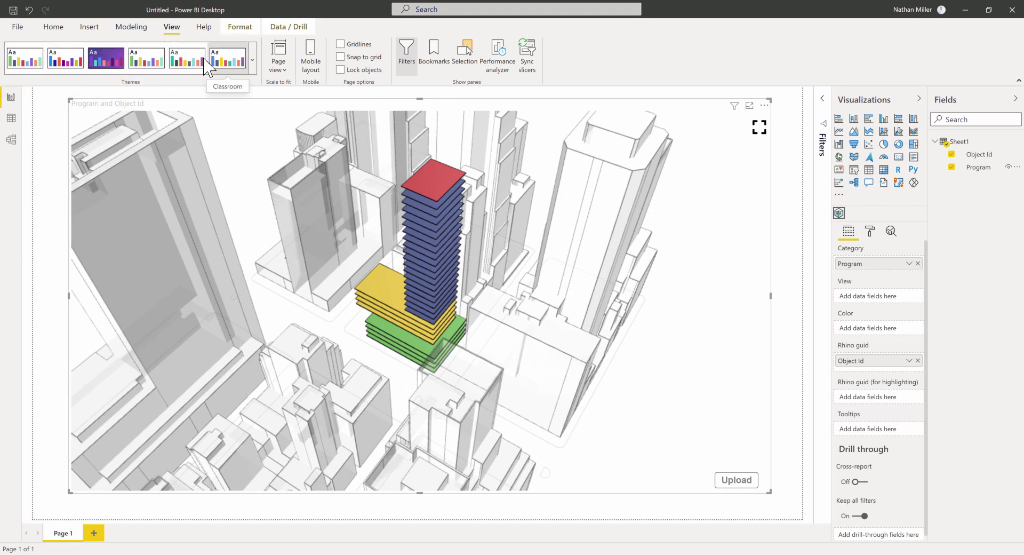
pyautogui.moveTo(455, 244)
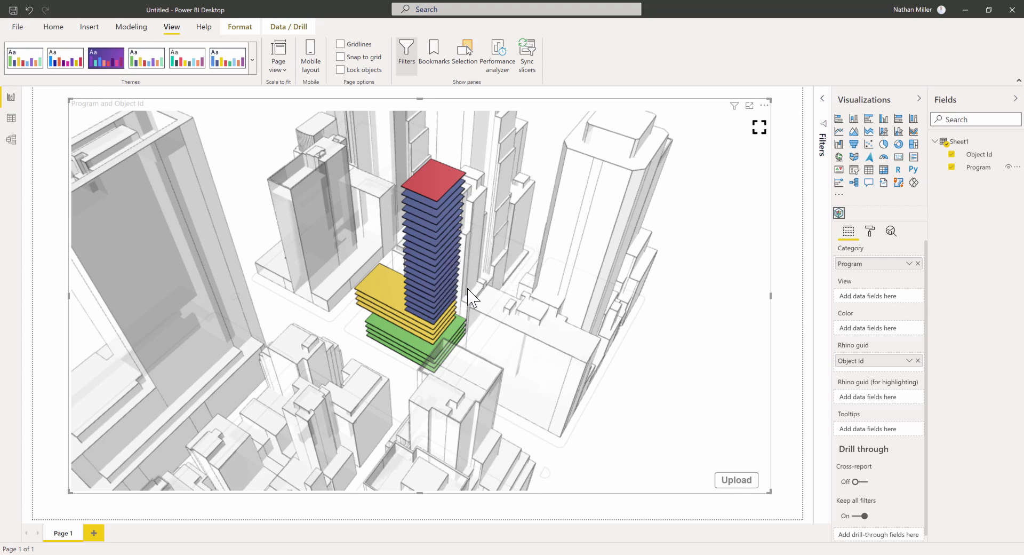
pyautogui.moveTo(468, 305); pyautogui.dragTo(459, 357)
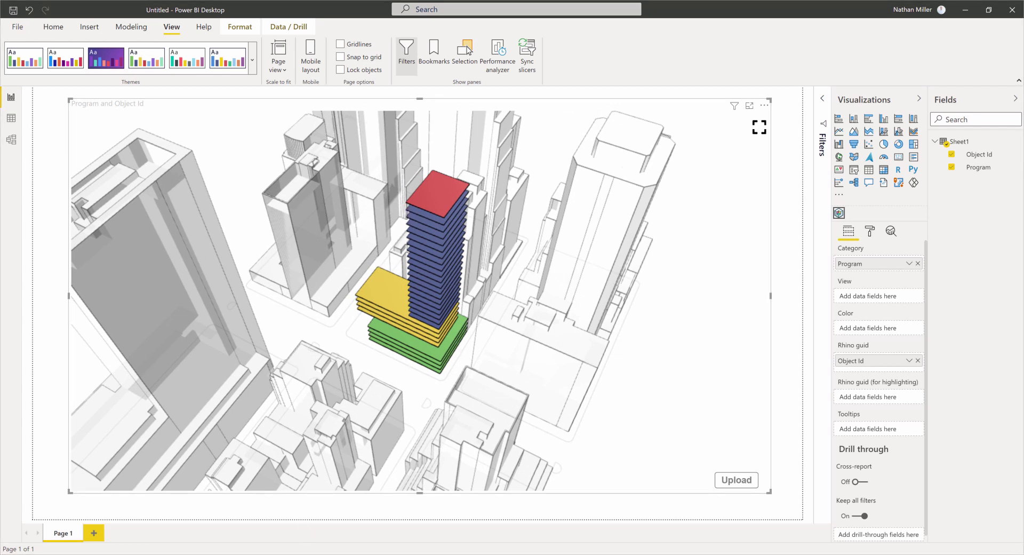
# - Glance at Rhino, orbit the Power BI visual once more, then return to Rhino
pyautogui.click(234, 541)
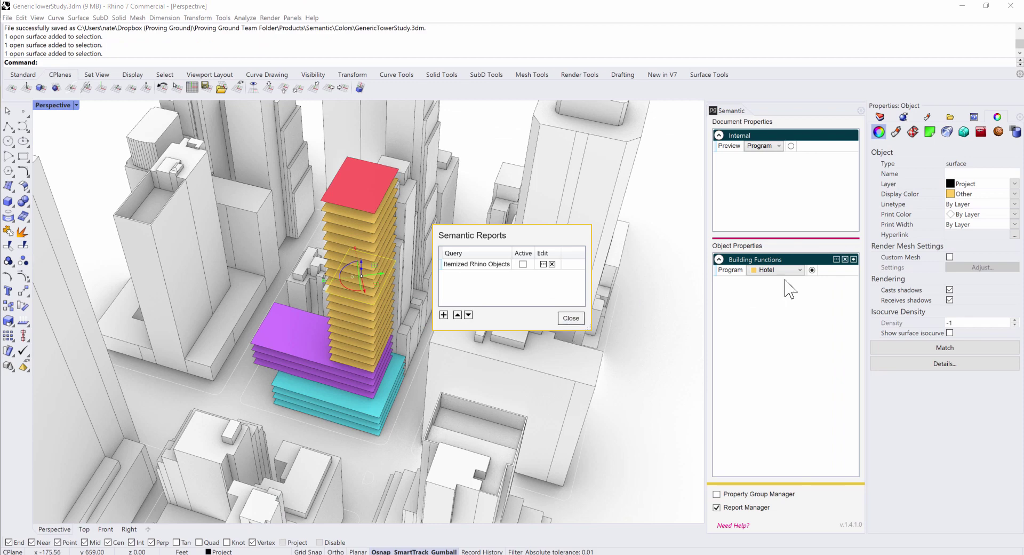
pyautogui.click(571, 319)
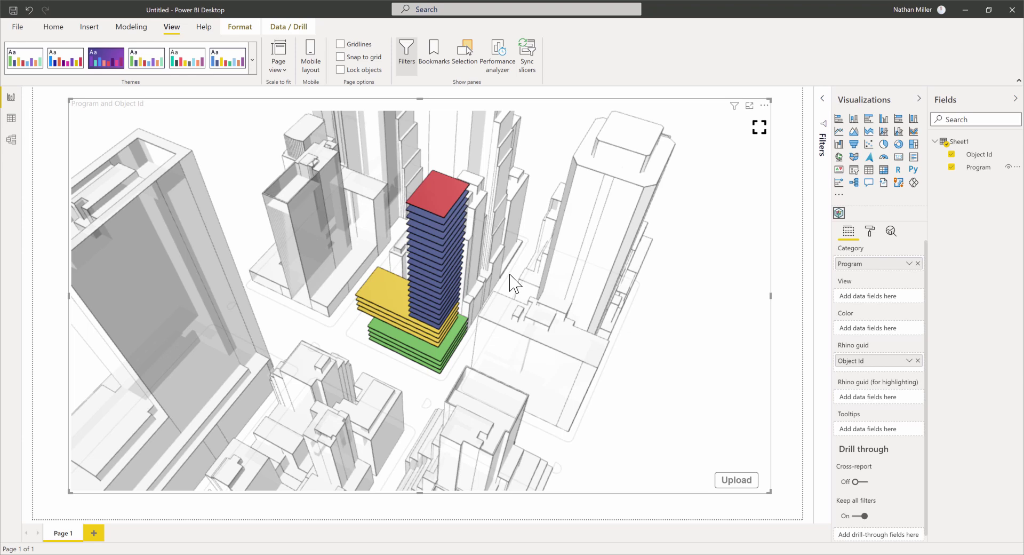
pyautogui.moveTo(496, 325); pyautogui.dragTo(457, 282)
pyautogui.rightClick(457, 283)
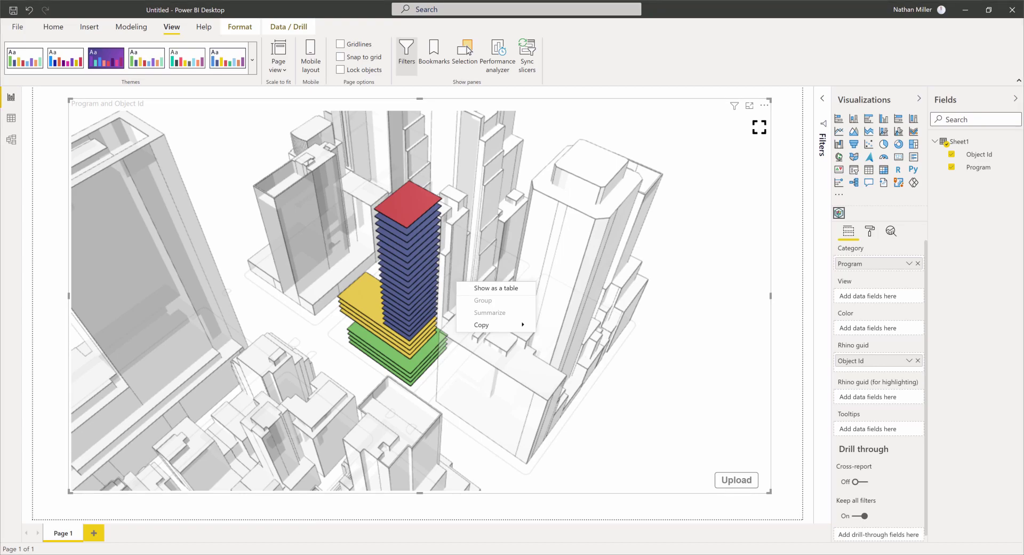
pyautogui.click(289, 553)
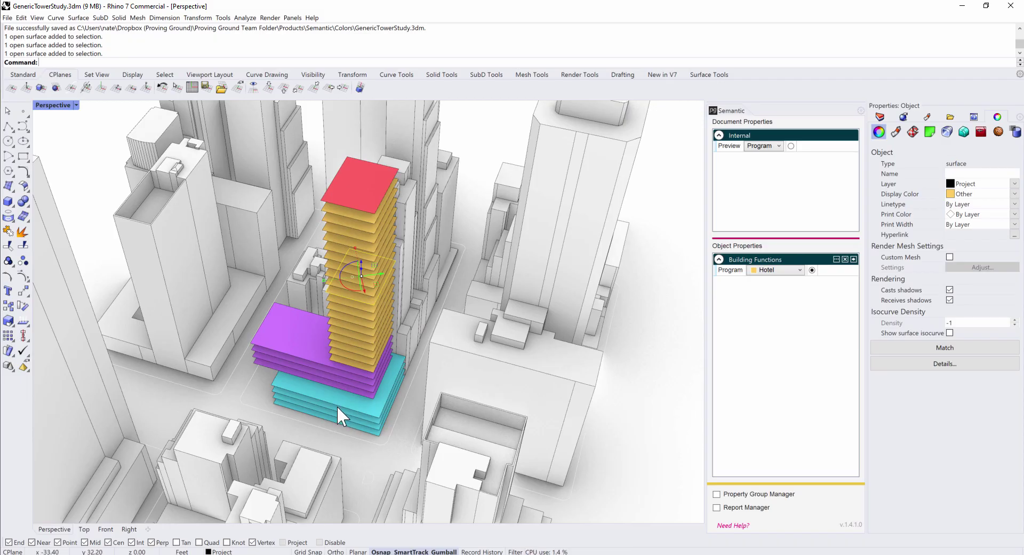
# - Orbit to a top-down view and select the red top floor tagged Restaurant
pyautogui.moveTo(338, 410)
pyautogui.mouseDown(button='right')
pyautogui.moveTo(359, 418)
pyautogui.moveTo(330, 401)
pyautogui.mouseUp(button='right')
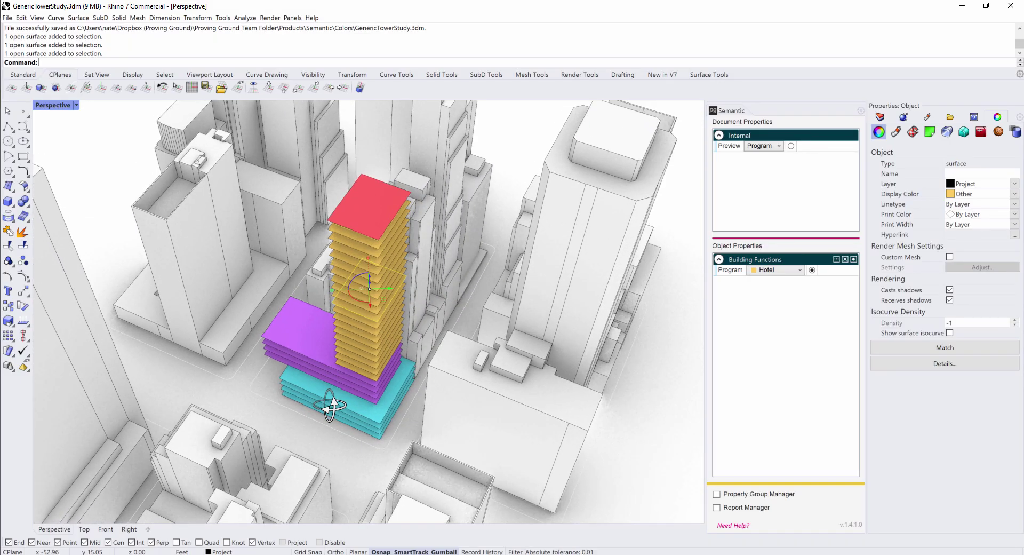
pyautogui.click(352, 456)
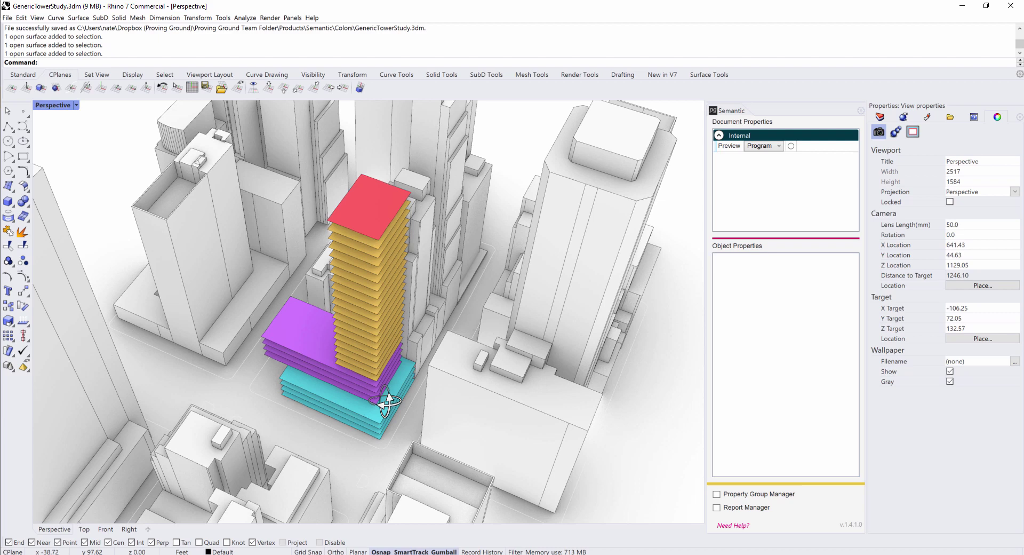
pyautogui.moveTo(386, 403); pyautogui.dragTo(337, 287, button='right')
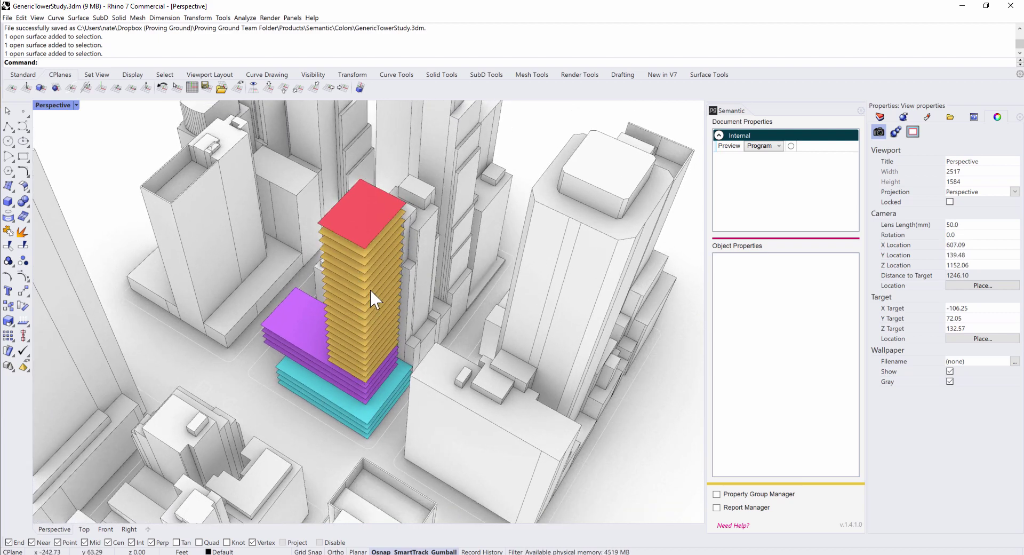
pyautogui.moveTo(391, 244); pyautogui.dragTo(354, 241, button='right')
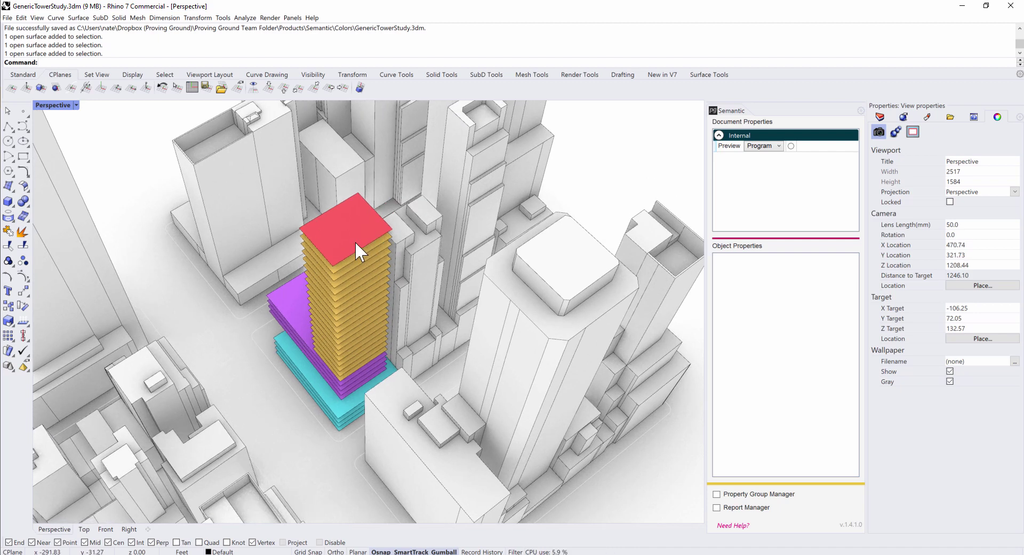
pyautogui.click(354, 241)
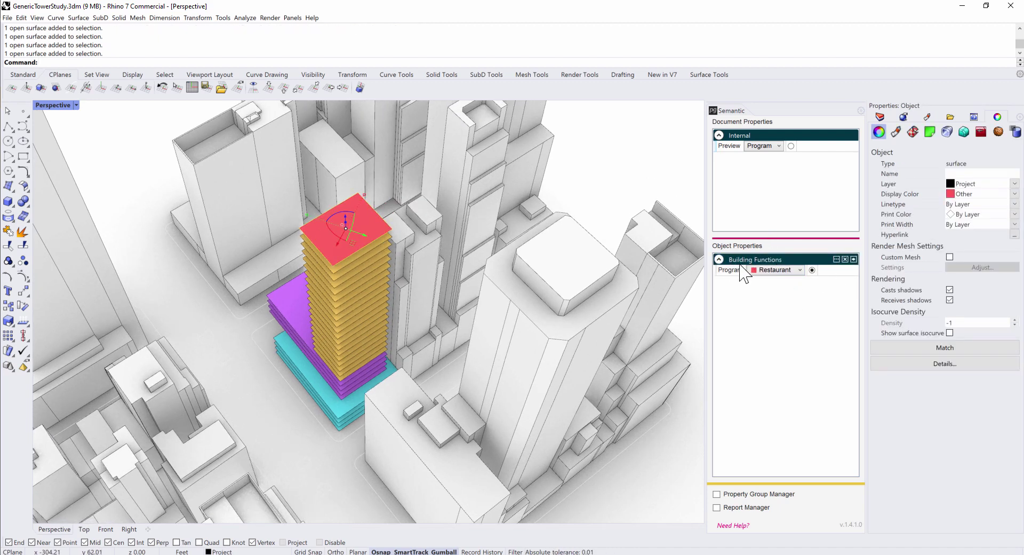
# - Window-select all 28 floor surfaces and assign them the Internal property group
pyautogui.click(146, 232)
pyautogui.moveTo(268, 300); pyautogui.dragTo(512, 512)
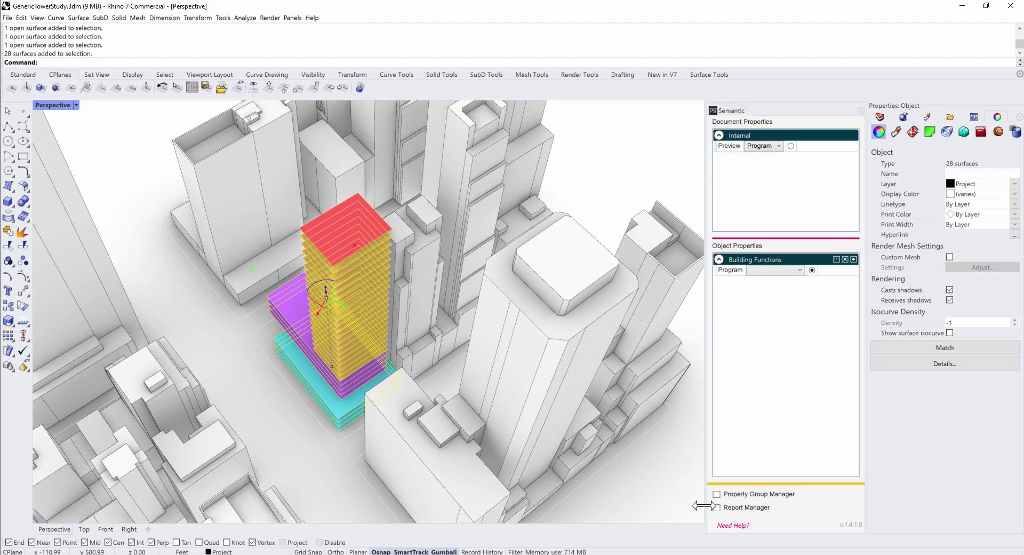
pyautogui.click(716, 495)
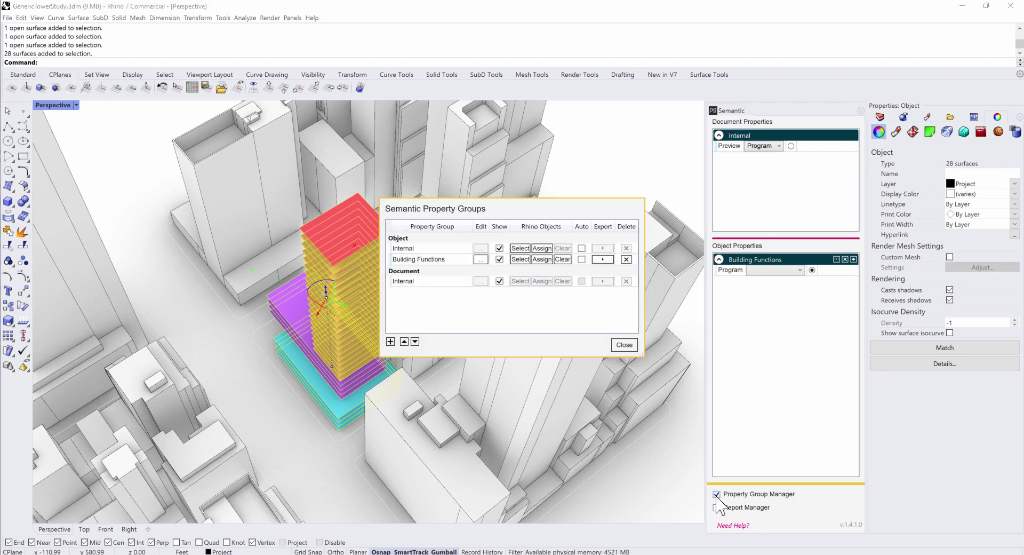
pyautogui.click(541, 248)
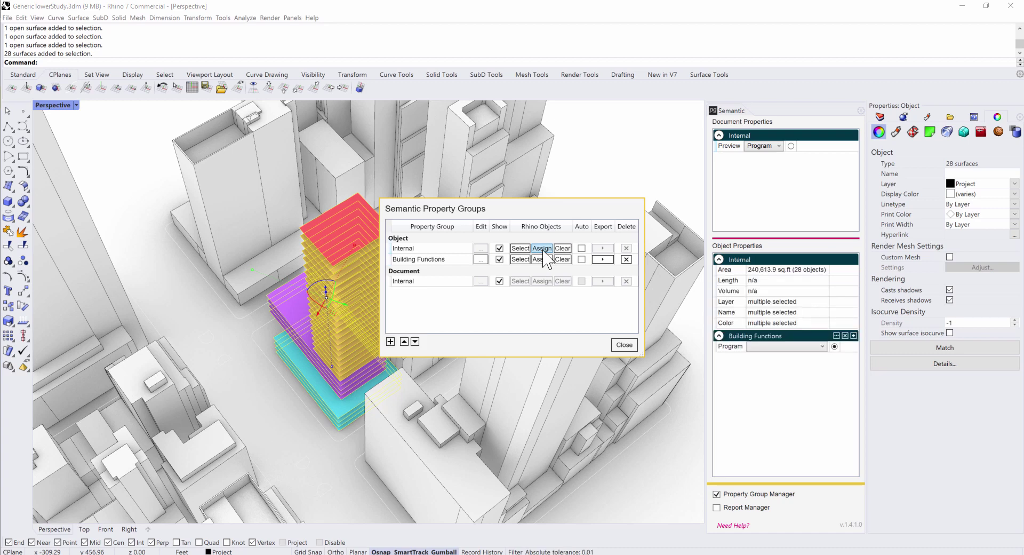
pyautogui.click(623, 343)
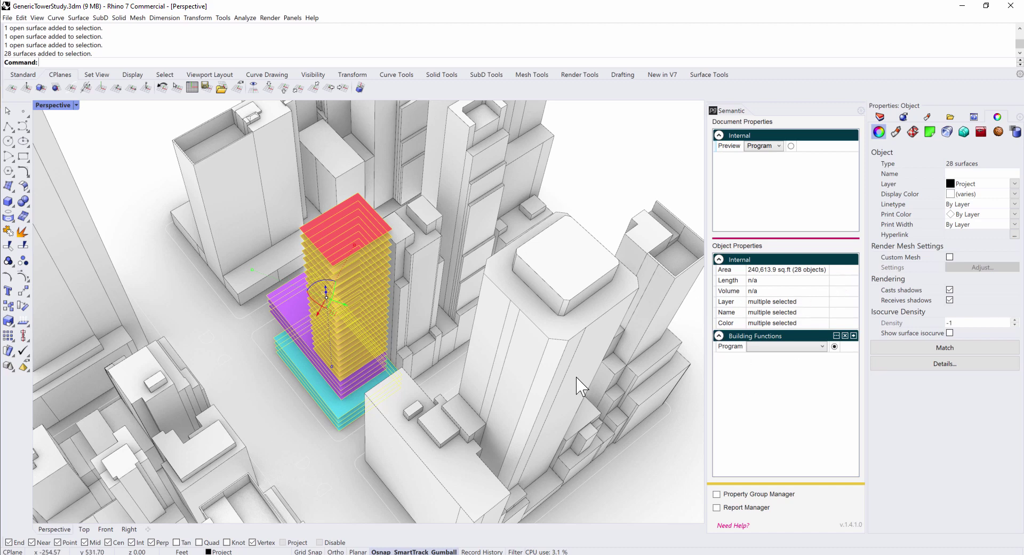
# - Clear the 28-floor selection and select one yellow Hotel floor to inspect it
pyautogui.click(307, 447)
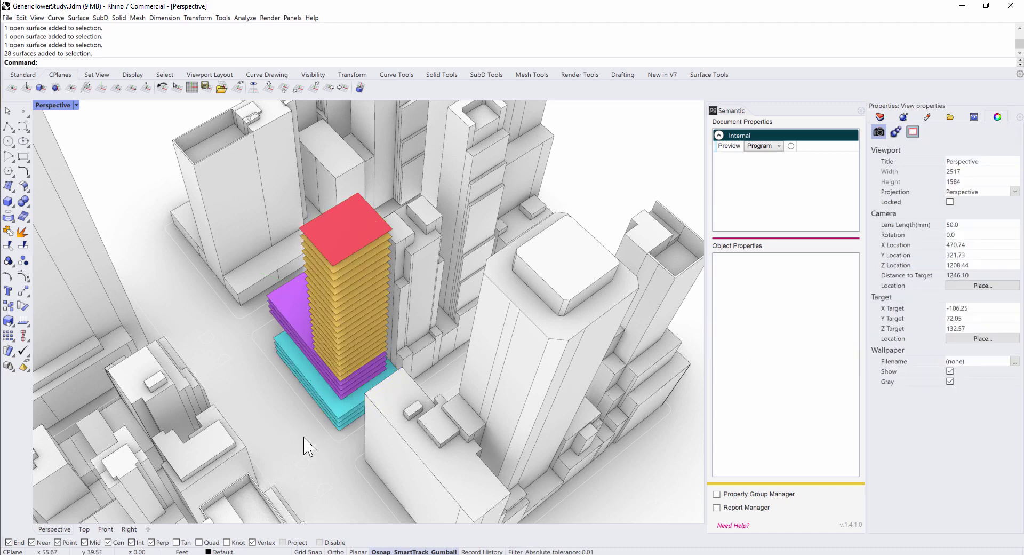
pyautogui.click(345, 306)
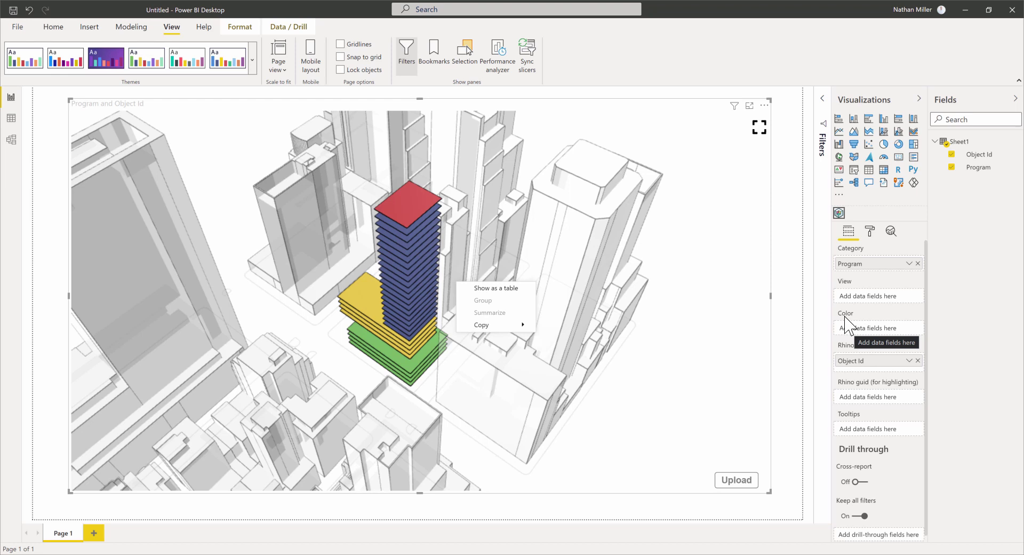
# - Close the 3D visual's options menu with Esc and switch back to Rhino 7
pyautogui.press('Escape')
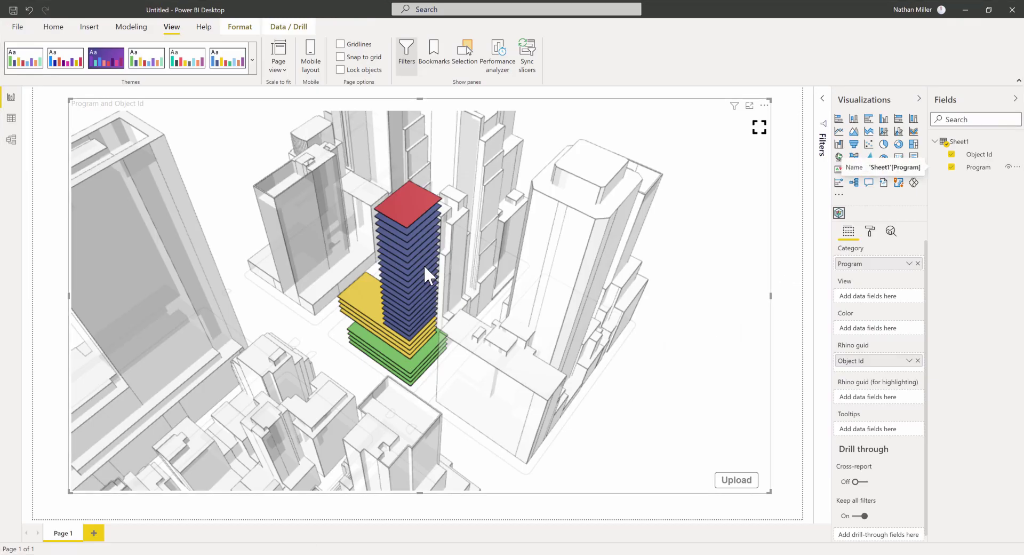
pyautogui.click(419, 550)
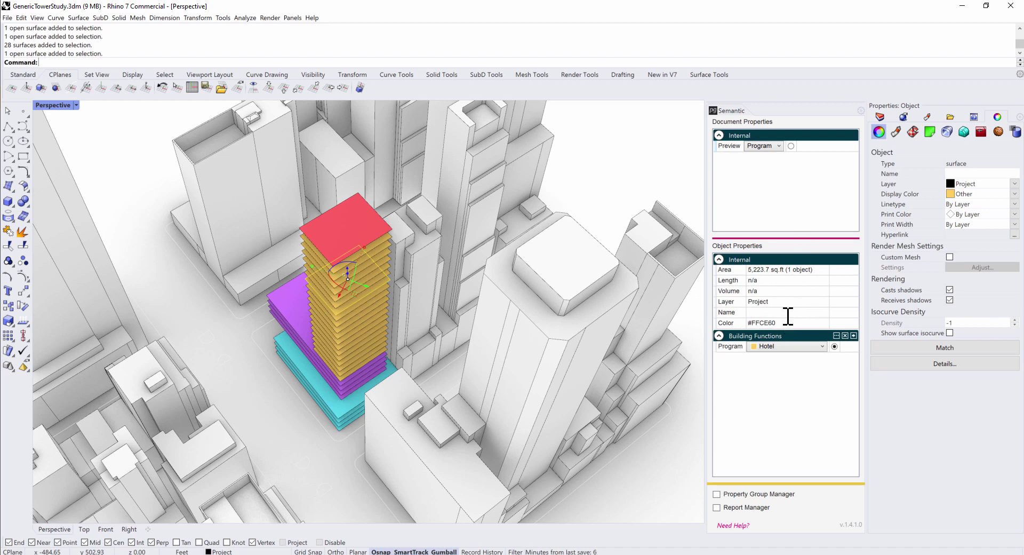
# - Add a Color dimension field to the Itemized Rhino Objects report and save it
pyautogui.click(313, 451)
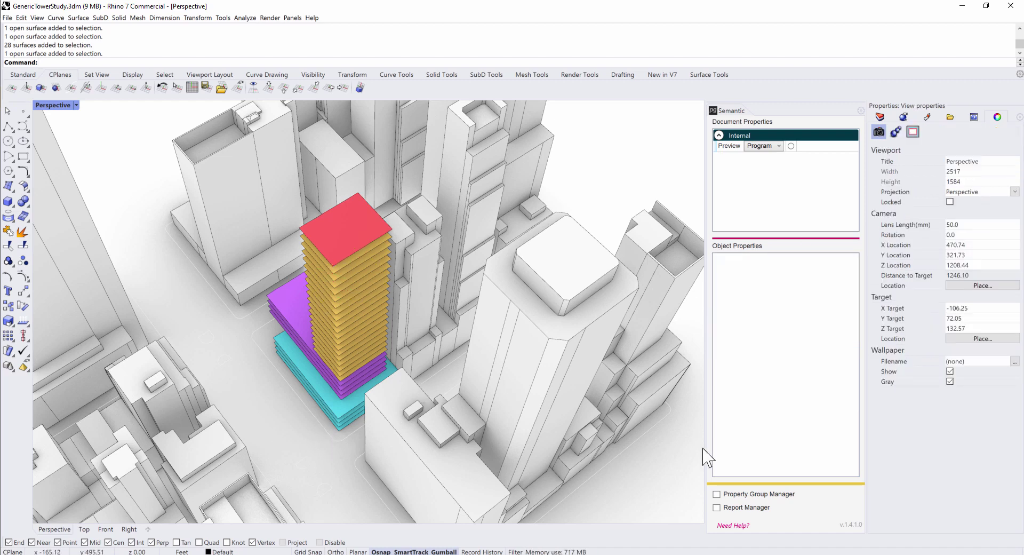
pyautogui.click(716, 507)
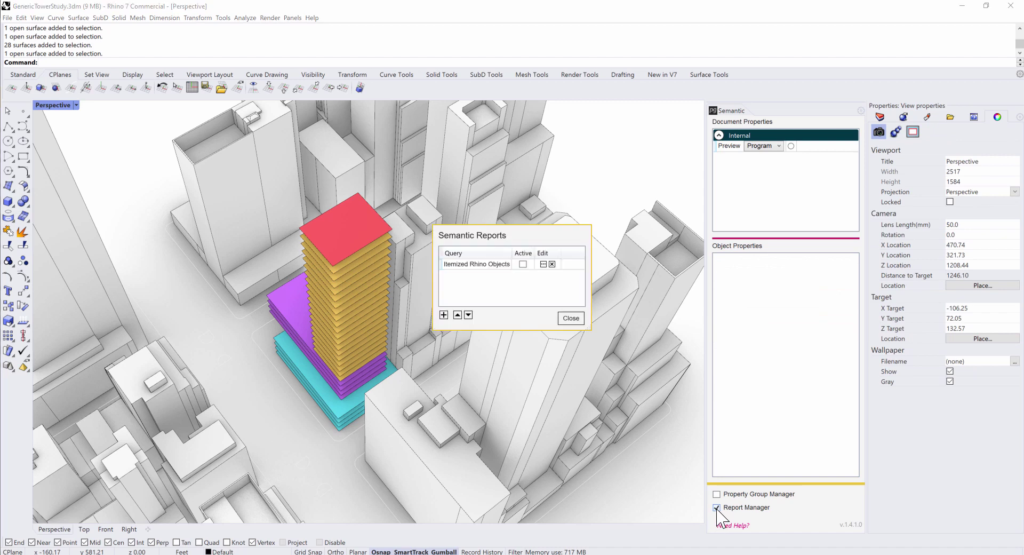
pyautogui.click(542, 263)
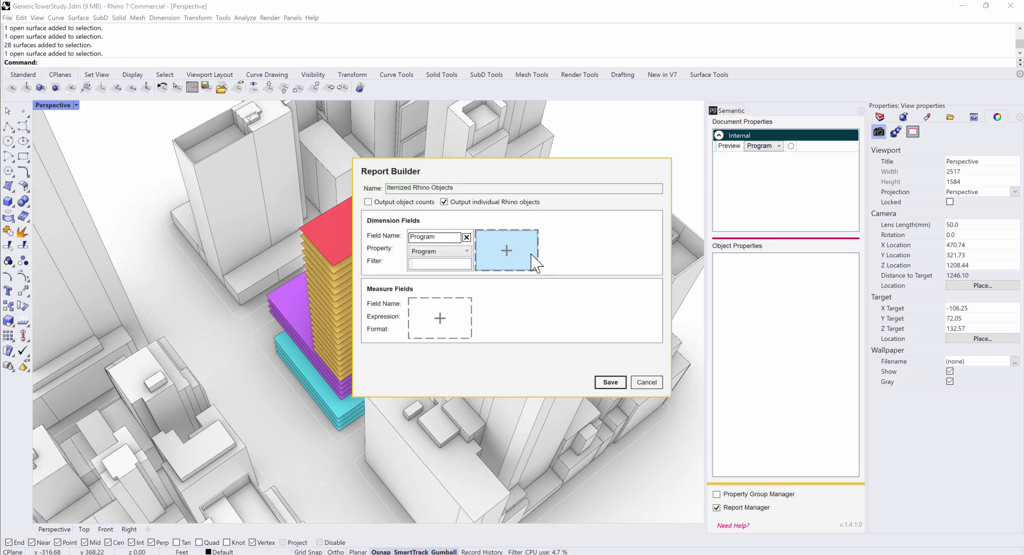
pyautogui.click(515, 256)
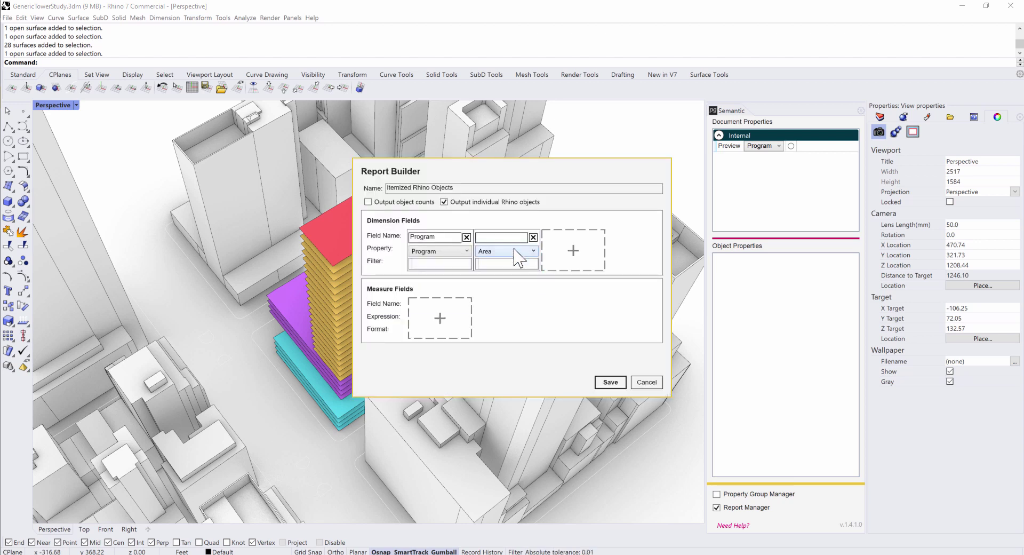
pyautogui.click(530, 255)
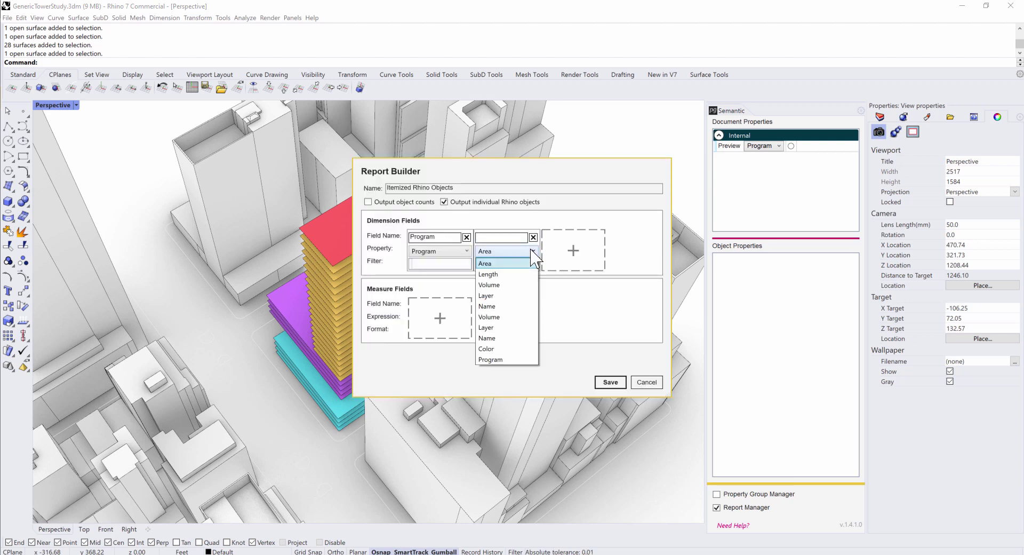
pyautogui.click(506, 347)
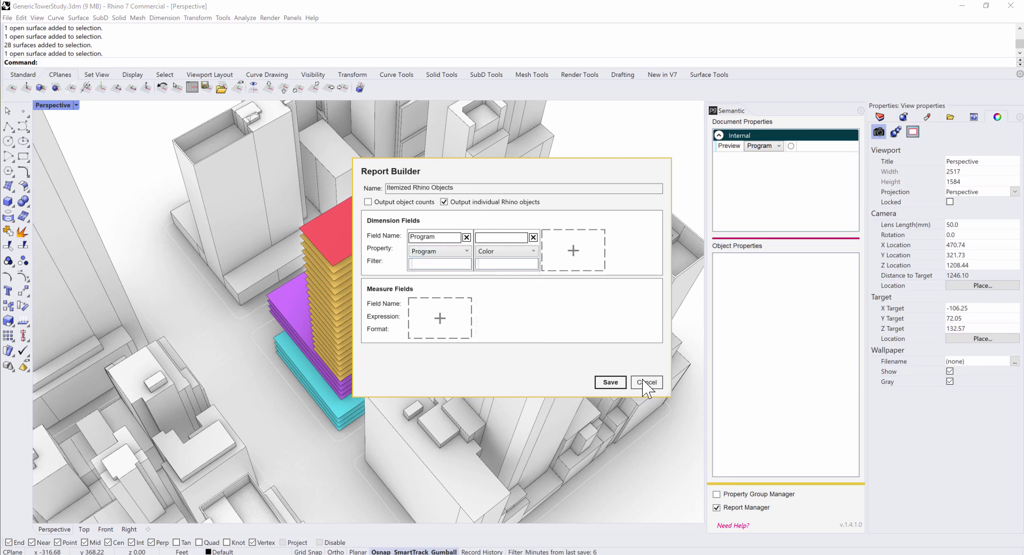
pyautogui.click(614, 382)
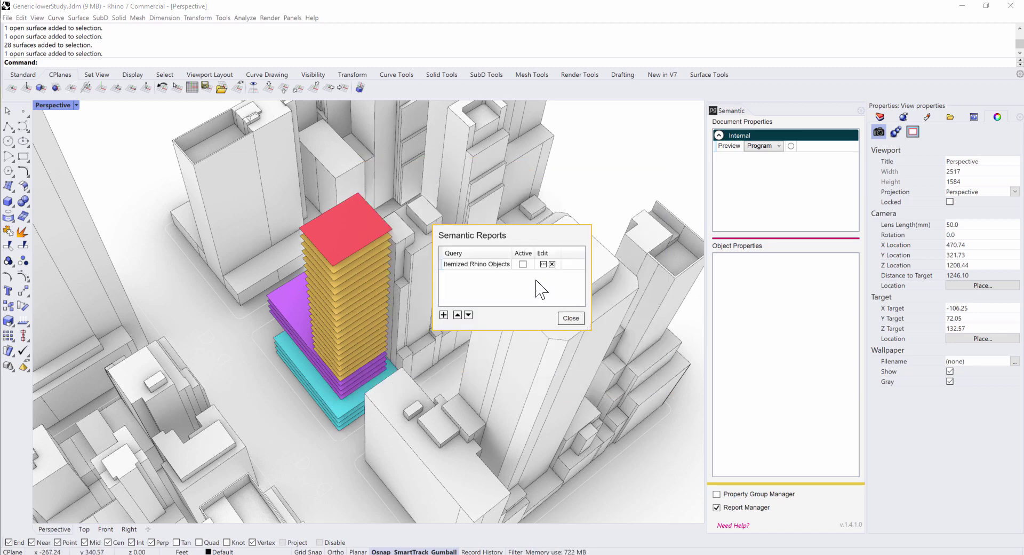
# - Export the report as Excel (.xlsx), overwriting Itemized Rhino Objects.xlsx
pyautogui.click(523, 264)
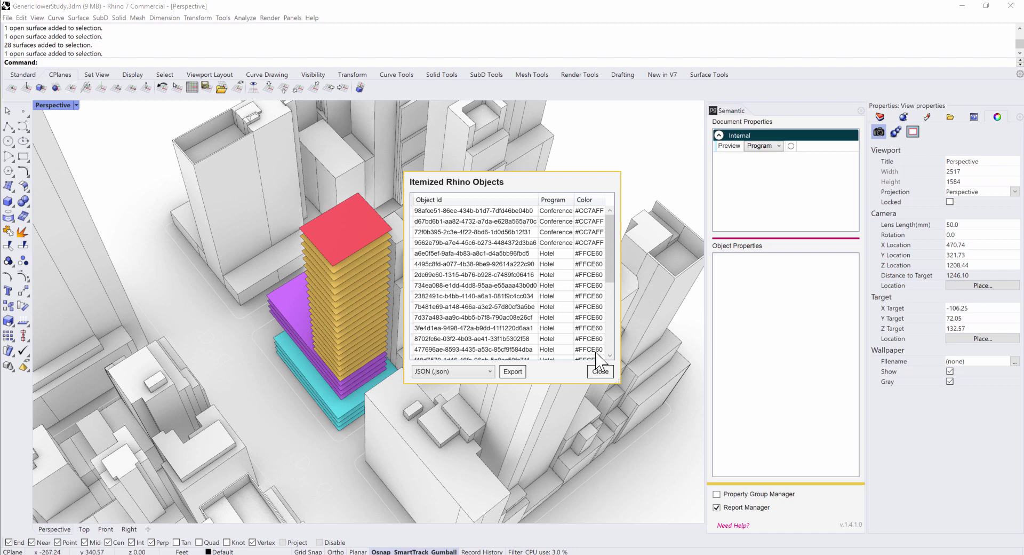
pyautogui.click(491, 372)
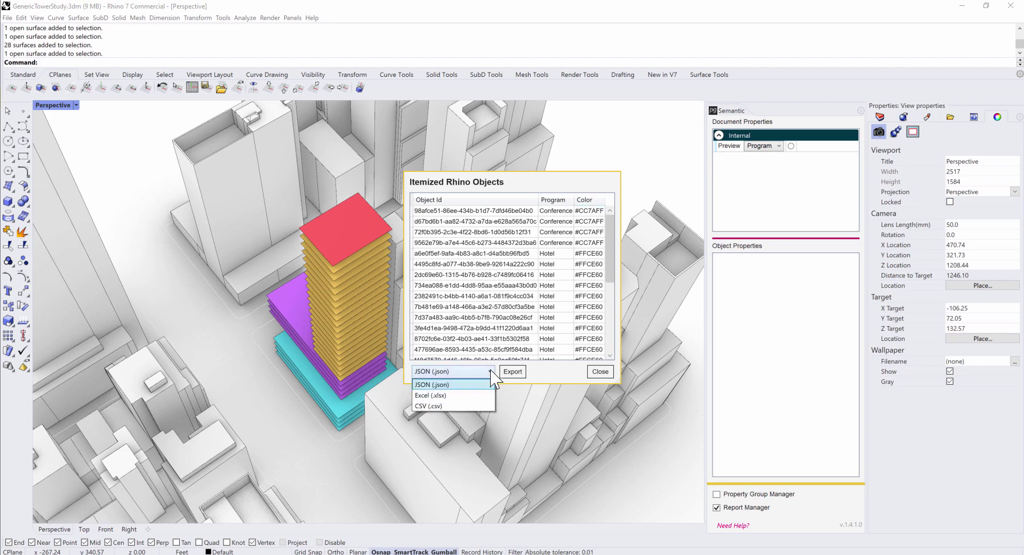
pyautogui.click(466, 397)
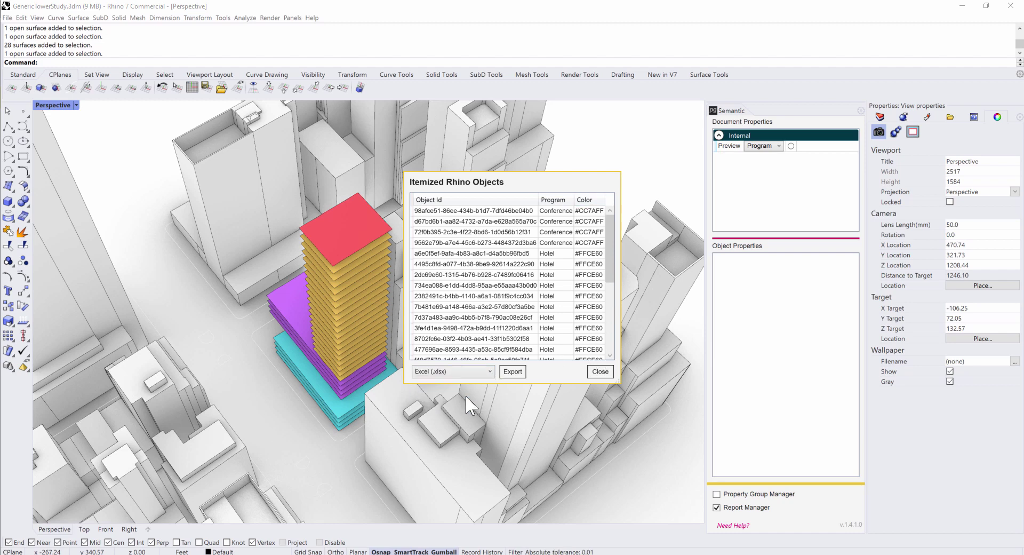
pyautogui.click(513, 372)
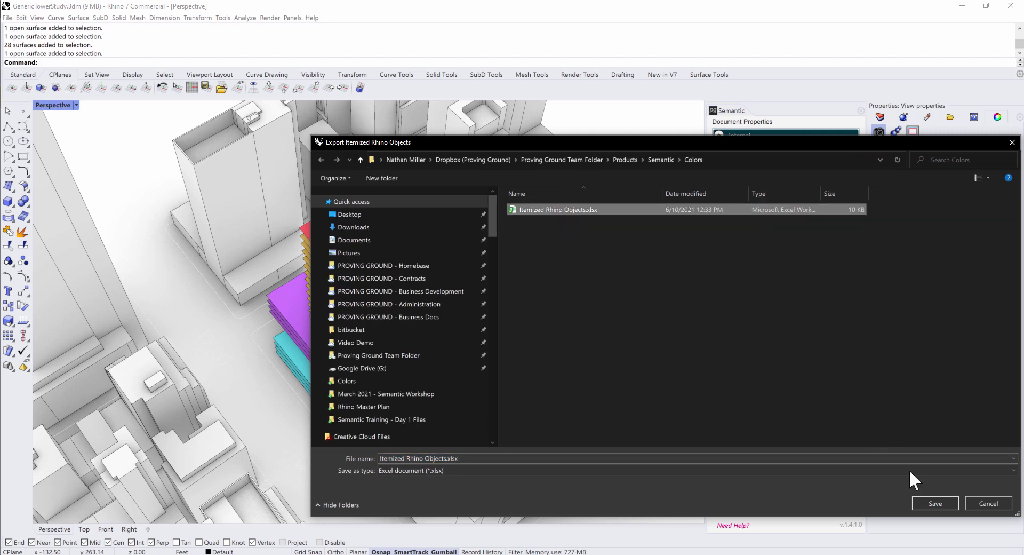
pyautogui.click(940, 503)
pyautogui.click(539, 285)
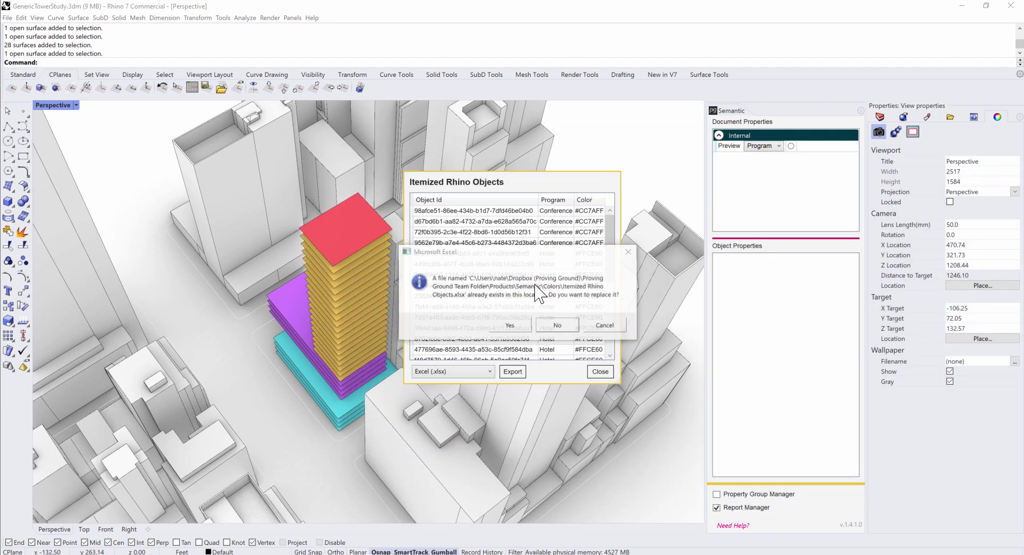
pyautogui.click(513, 324)
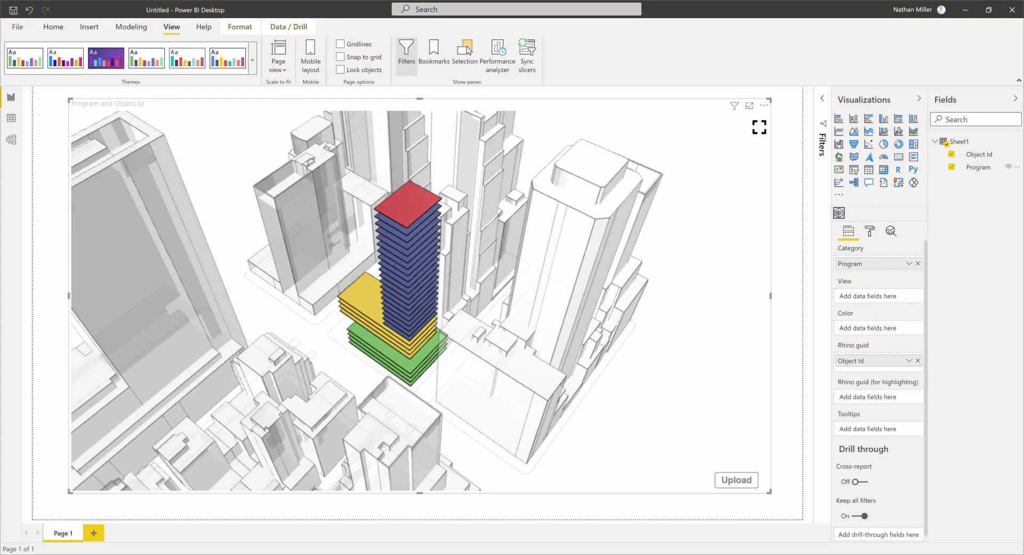
# - Refresh Sheet1's data and place the new Color field in the 3D visual's Color well
pyautogui.rightClick(954, 143)
pyautogui.click(919, 190)
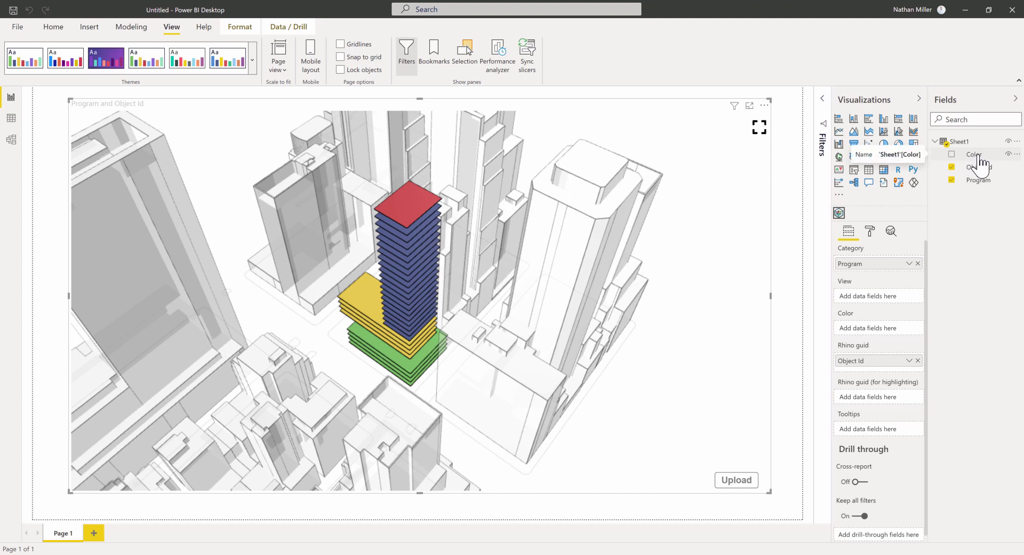
pyautogui.moveTo(978, 159); pyautogui.dragTo(863, 334)
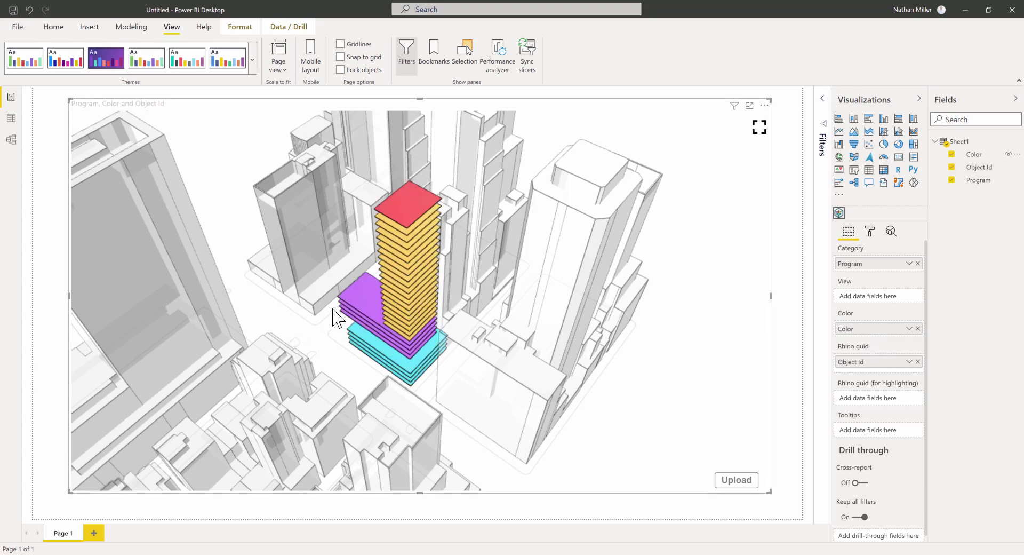
# - Orbit and zoom the Power BI 3D visual to inspect the recoloured tower floors, then return to Rhino
pyautogui.moveTo(332, 309)
pyautogui.mouseDown()
pyautogui.moveTo(366, 315)
pyautogui.moveTo(340, 307)
pyautogui.mouseUp()
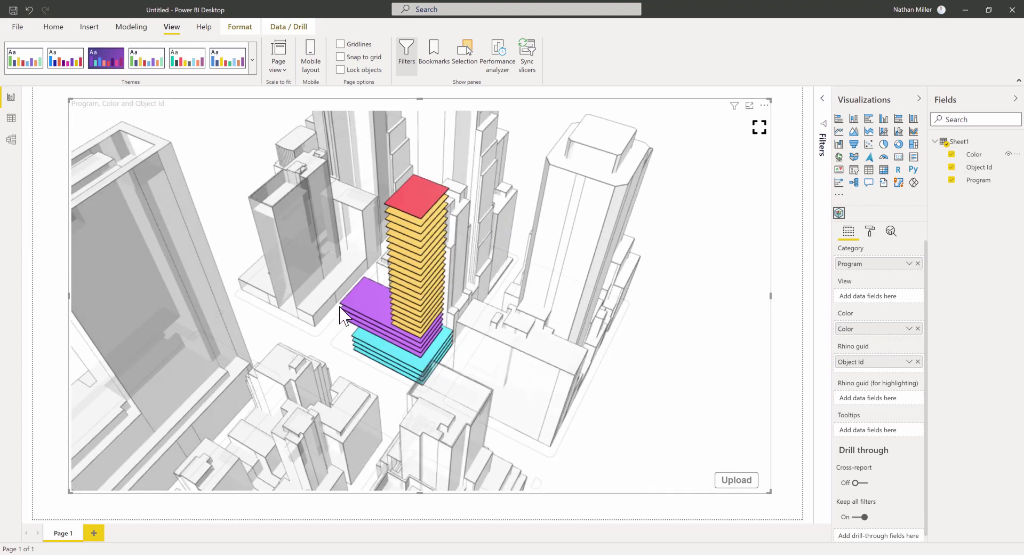
pyautogui.scroll(3, 423, 269)
pyautogui.scroll(2, 483, 240)
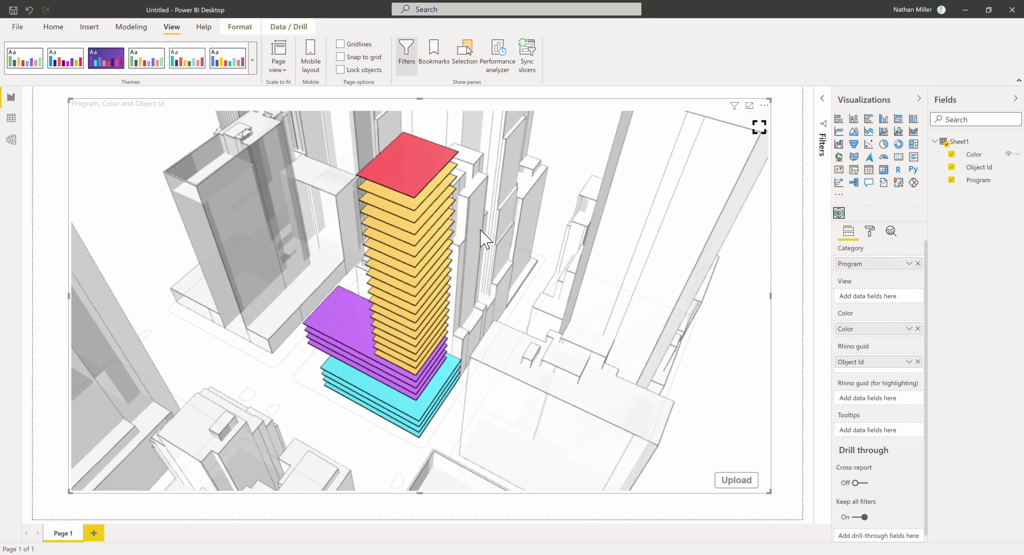
pyautogui.moveTo(482, 240); pyautogui.dragTo(496, 267)
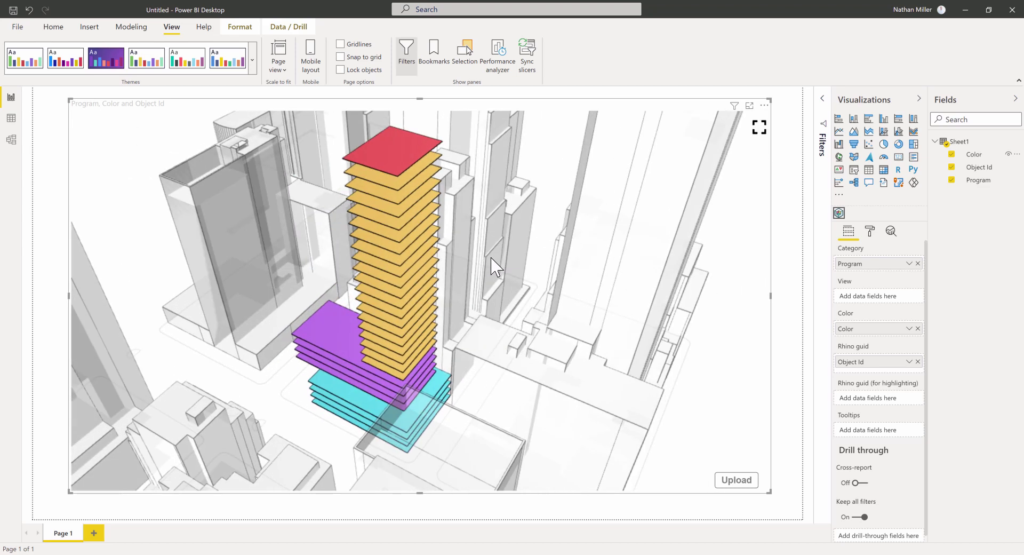
pyautogui.moveTo(385, 184)
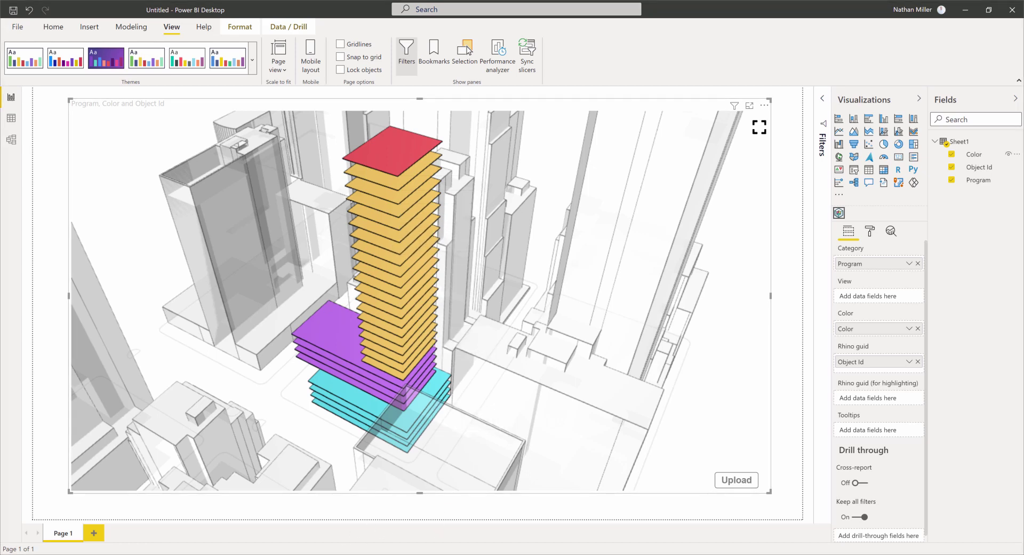
pyautogui.moveTo(274, 554)
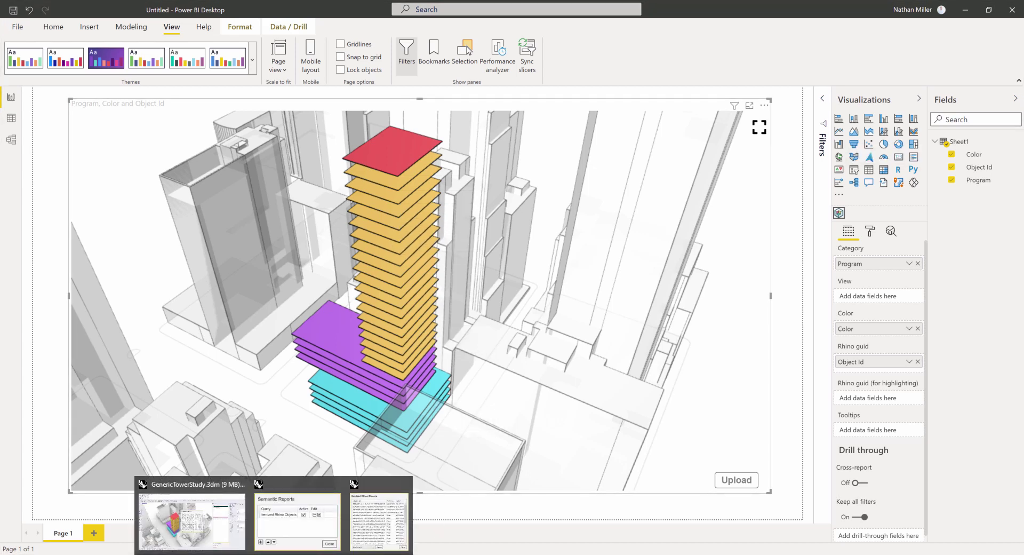
pyautogui.click(192, 520)
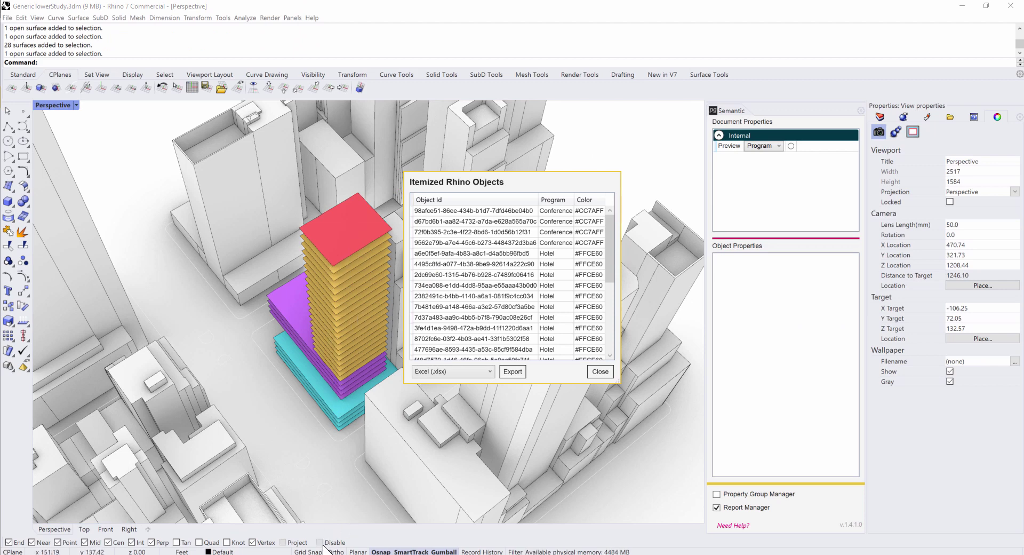
# - Back in Power BI, orbit the city view to see the #CC7AFF Conference and #FFCE60 Hotel floors from other angles
pyautogui.hotkey('alt', 'Tab')
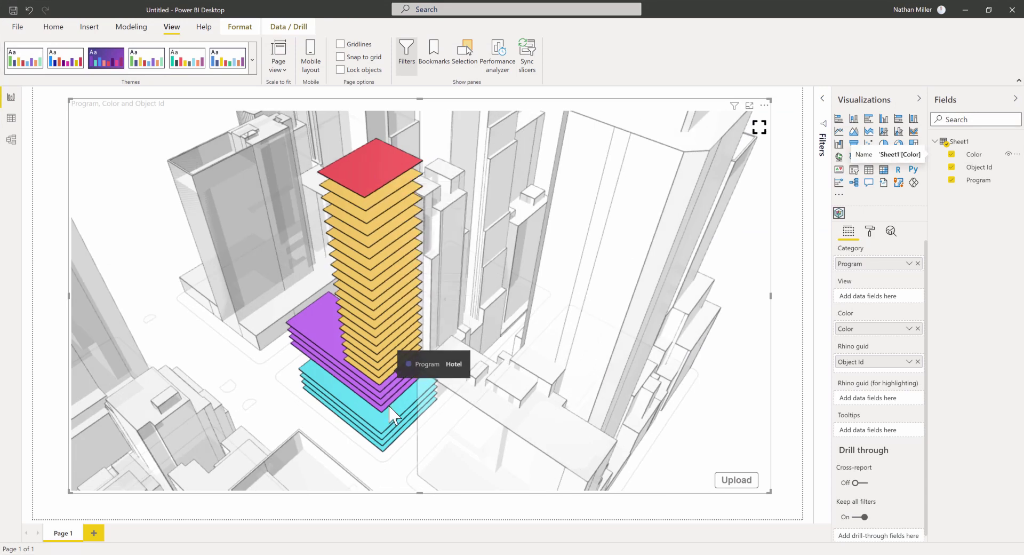
pyautogui.moveTo(393, 413); pyautogui.dragTo(364, 333)
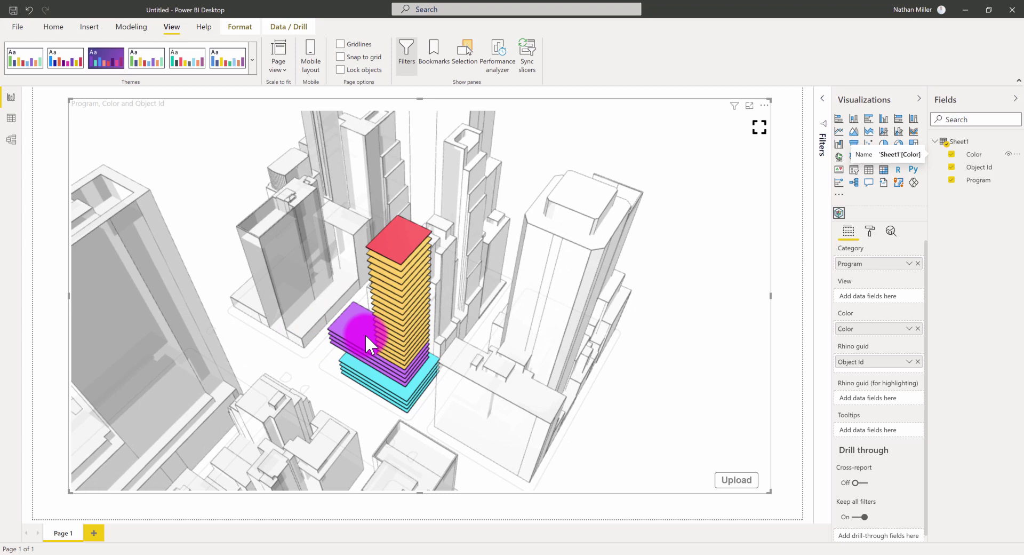
pyautogui.moveTo(439, 411); pyautogui.dragTo(446, 369)
pyautogui.moveTo(865, 317); pyautogui.dragTo(248, 553)
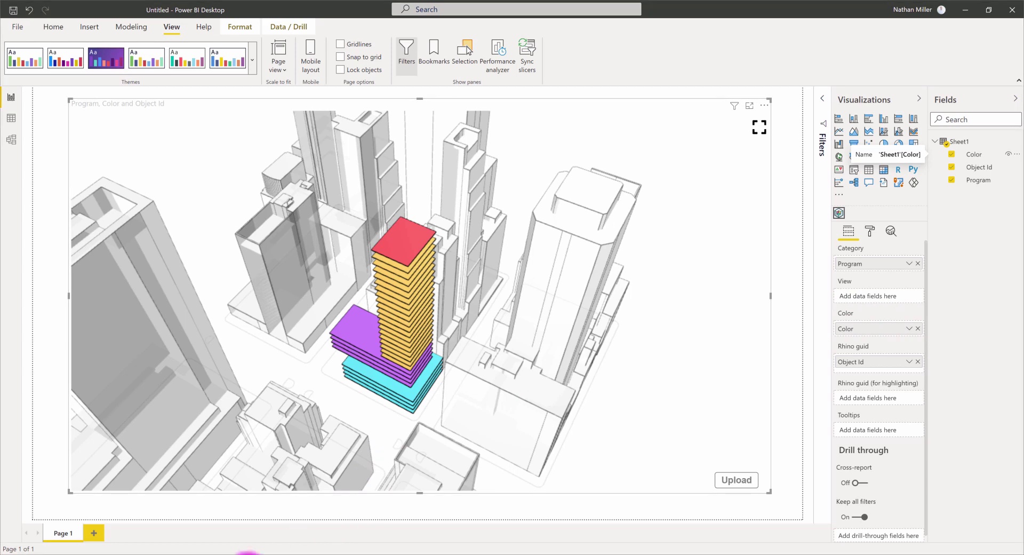
# - Select a Hotel floor (#FFCE60) near the tower top, then move the Itemized Rhino Objects table to reveal the reports list
pyautogui.moveTo(270, 547)
pyautogui.click(213, 527)
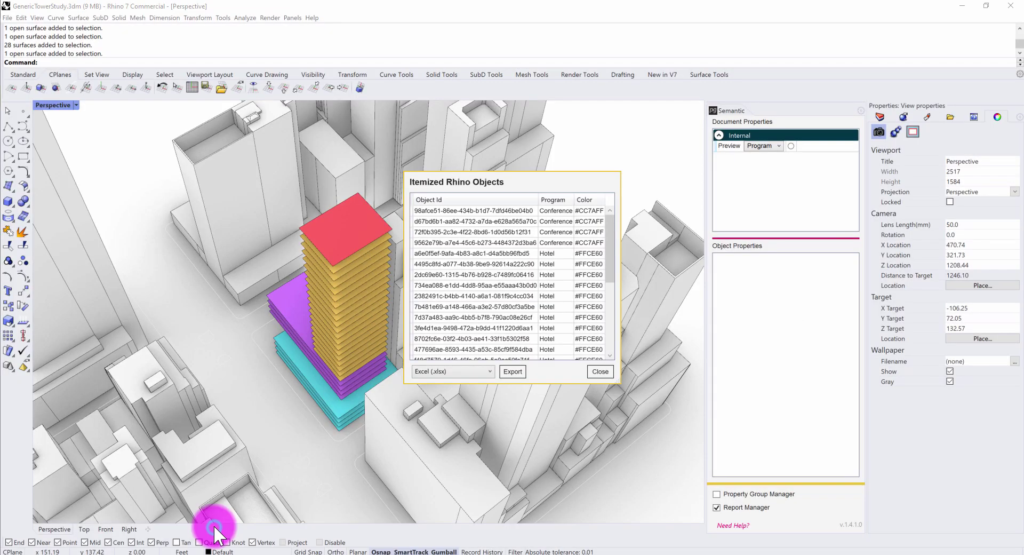
pyautogui.click(351, 277)
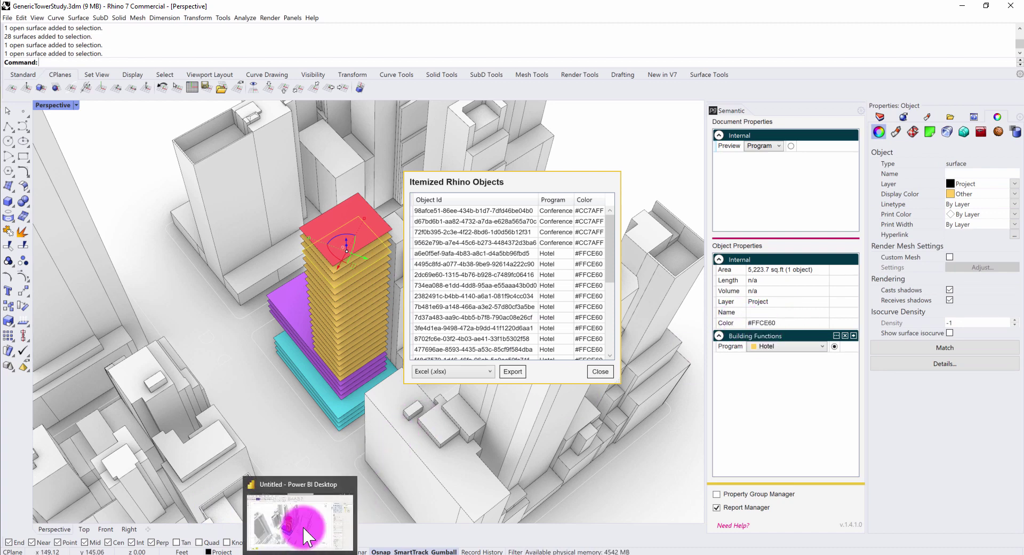
pyautogui.moveTo(302, 360); pyautogui.dragTo(320, 354, button='right')
pyautogui.moveTo(552, 178); pyautogui.dragTo(693, 63)
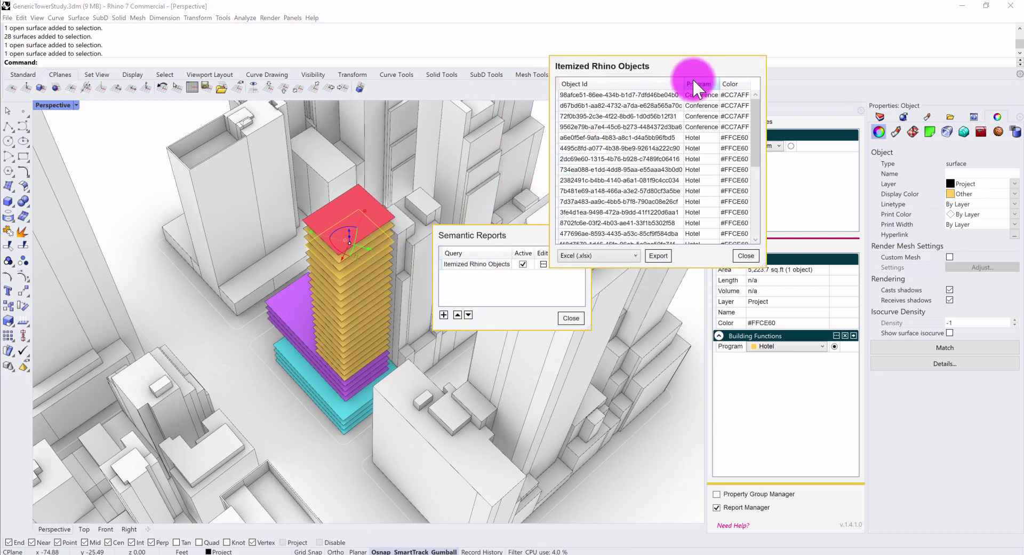